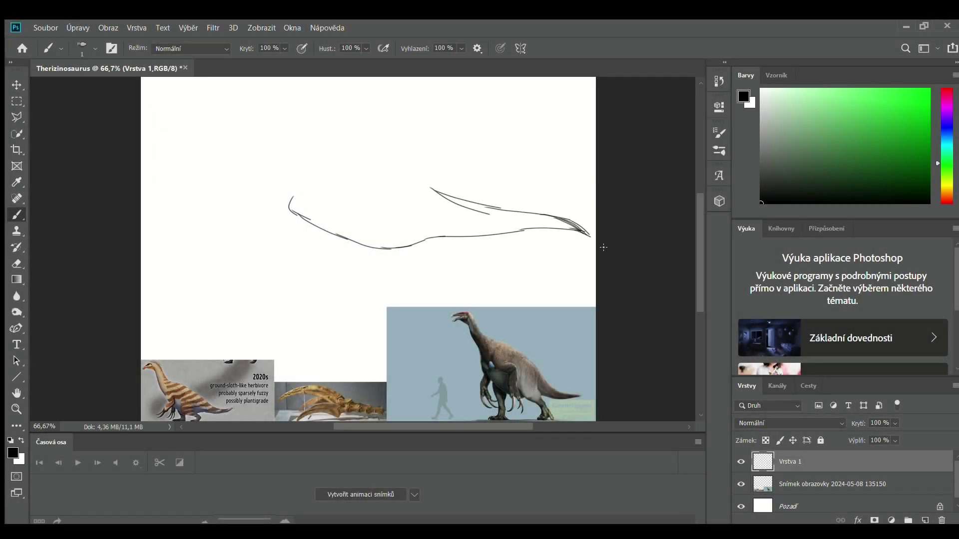
Rotate the rough body outline slightly and scale the sketch down about its centre.
{"action": "mouse_move", "coordinate": [248, 160]}
{"action": "left_mouse_down"}
{"action": "mouse_move", "coordinate": [280, 227]}
{"action": "mouse_move", "coordinate": [454, 223]}
{"action": "left_mouse_up"}
{"action": "key", "text": "ctrl+t"}
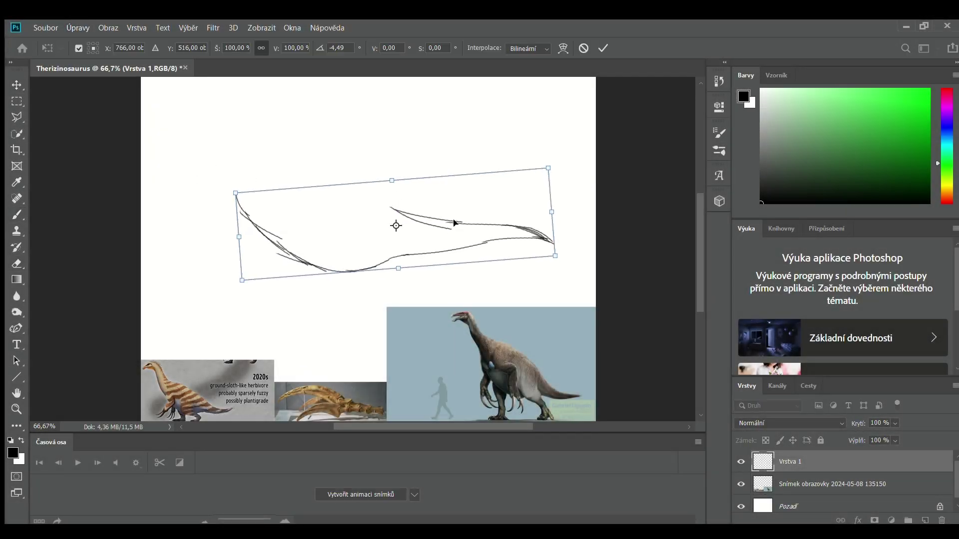
{"action": "key", "text": "Escape"}
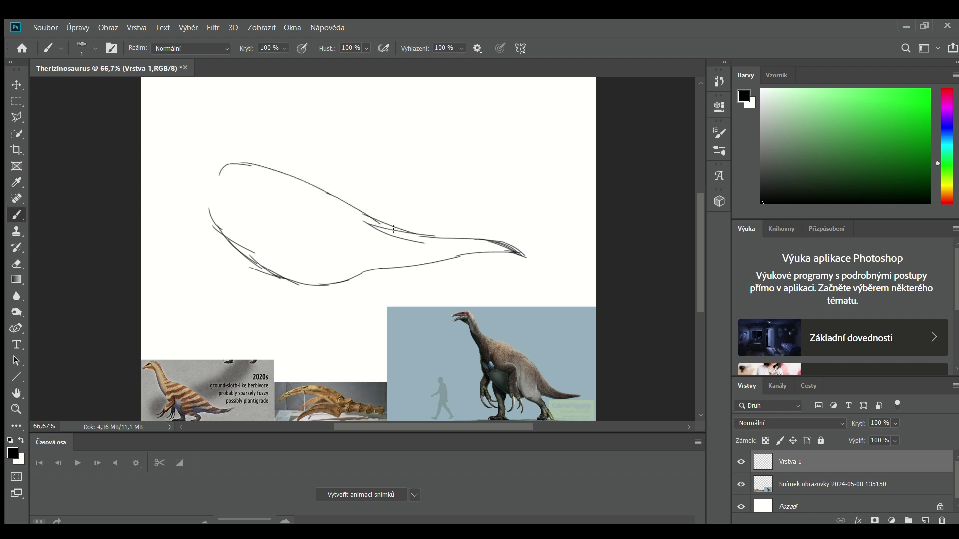
{"action": "key", "text": "ctrl+t"}
{"action": "left_click_drag", "start_coordinate": [527, 288], "coordinate": [483, 274], "text": "alt"}
{"action": "key", "text": "Return"}
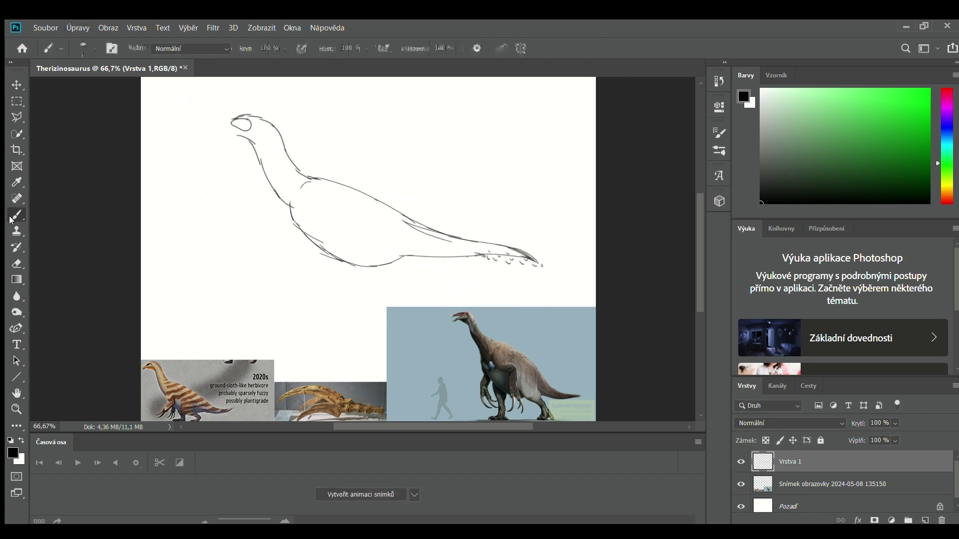
Zoom in on the sketch's head, zoom back out, and undo the messy toe strokes.
{"action": "left_click_drag", "start_coordinate": [187, 184], "coordinate": [334, 248], "text": "ctrl"}
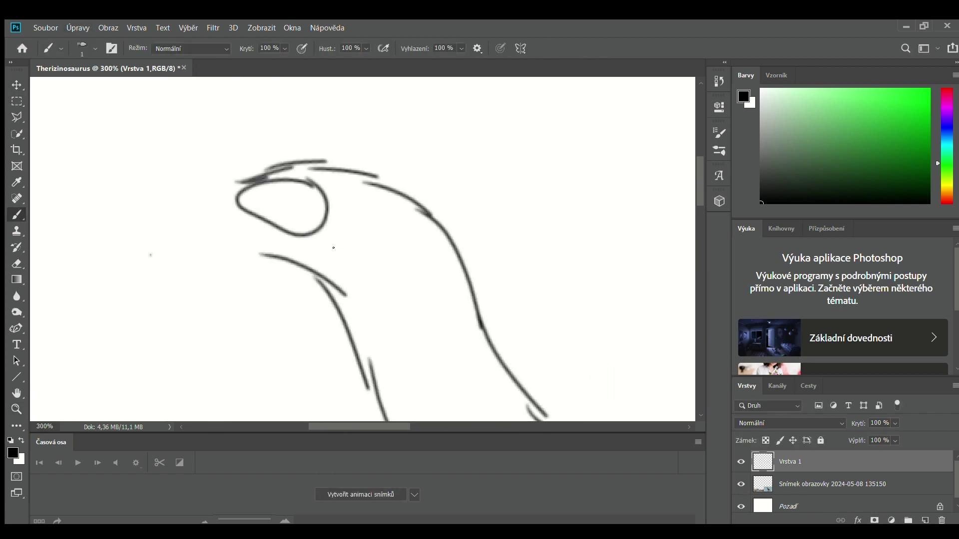
{"action": "left_click_drag", "start_coordinate": [172, 218], "coordinate": [286, 190], "text": "ctrl"}
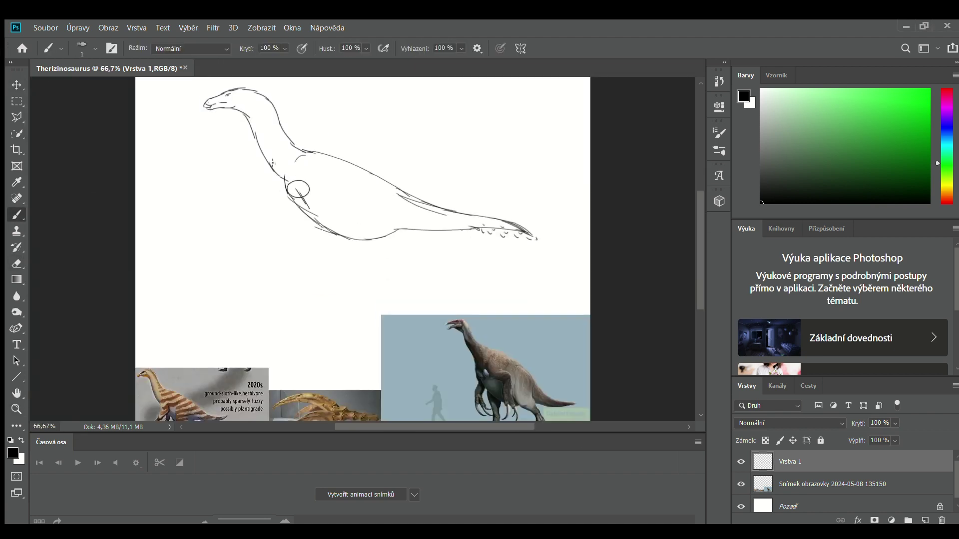
{"action": "scroll", "coordinate": [302, 257], "scroll_direction": "down", "scroll_amount": 2}
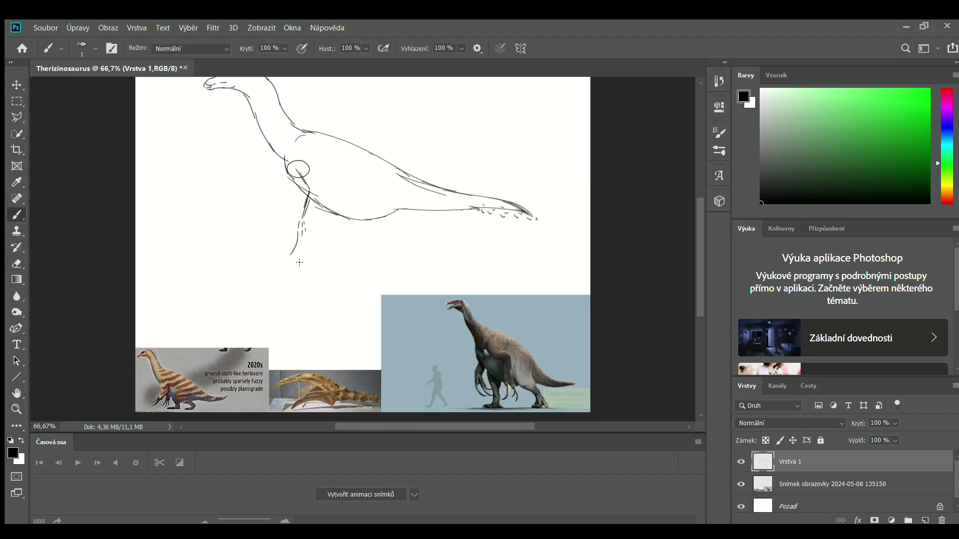
{"action": "scroll", "coordinate": [300, 262], "scroll_direction": "up", "scroll_amount": 2}
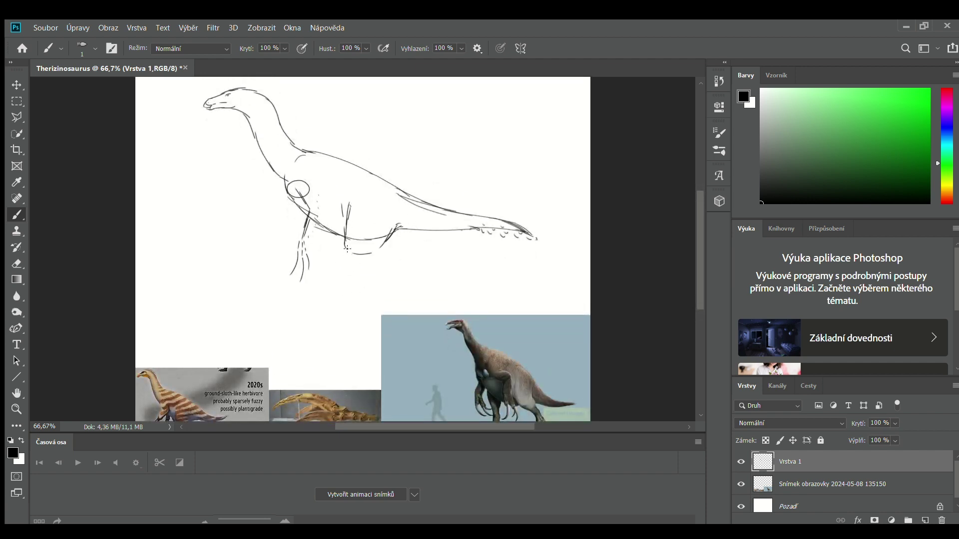
{"action": "scroll", "coordinate": [360, 265], "scroll_direction": "down", "scroll_amount": 1}
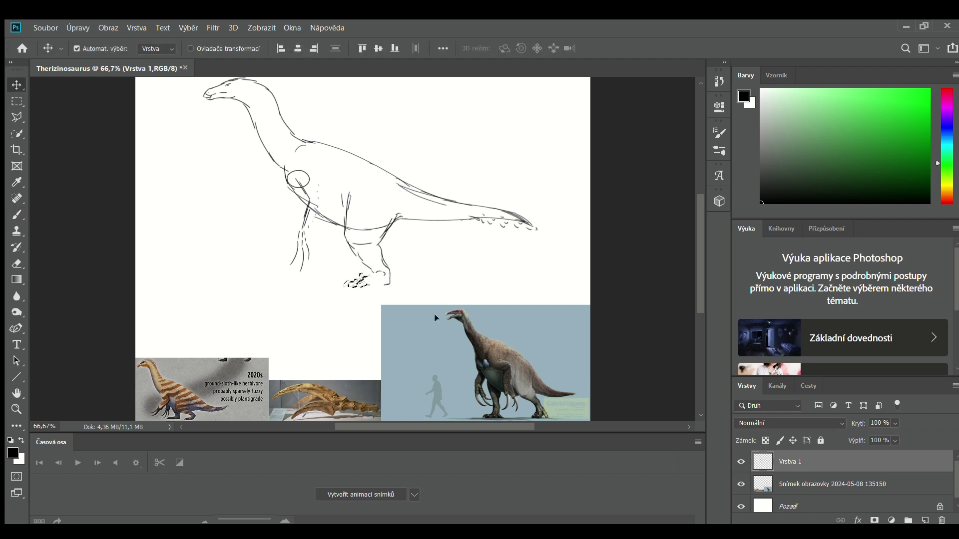
{"action": "key", "text": "ctrl+z"}
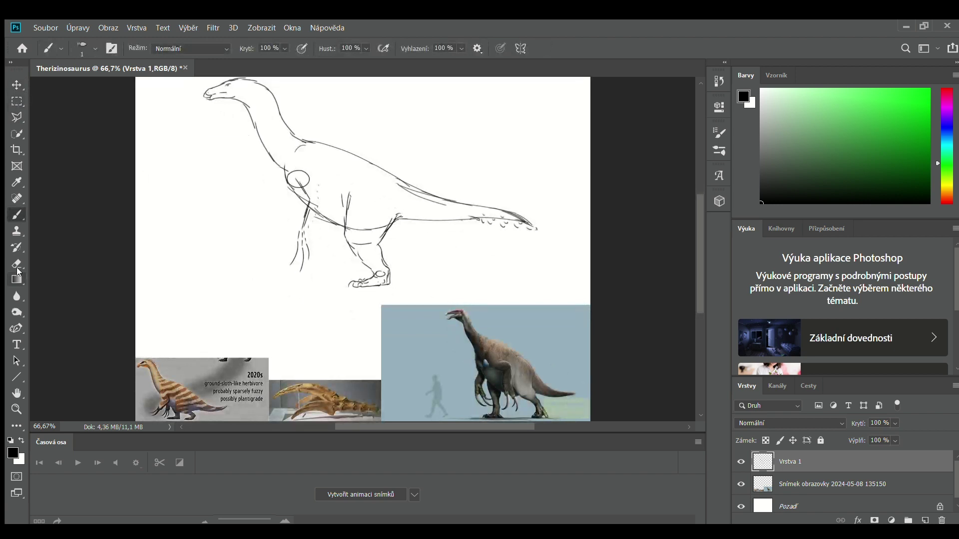
Refine the sketch's details by alternating between the Brush and Eraser.
{"action": "key", "text": "z"}
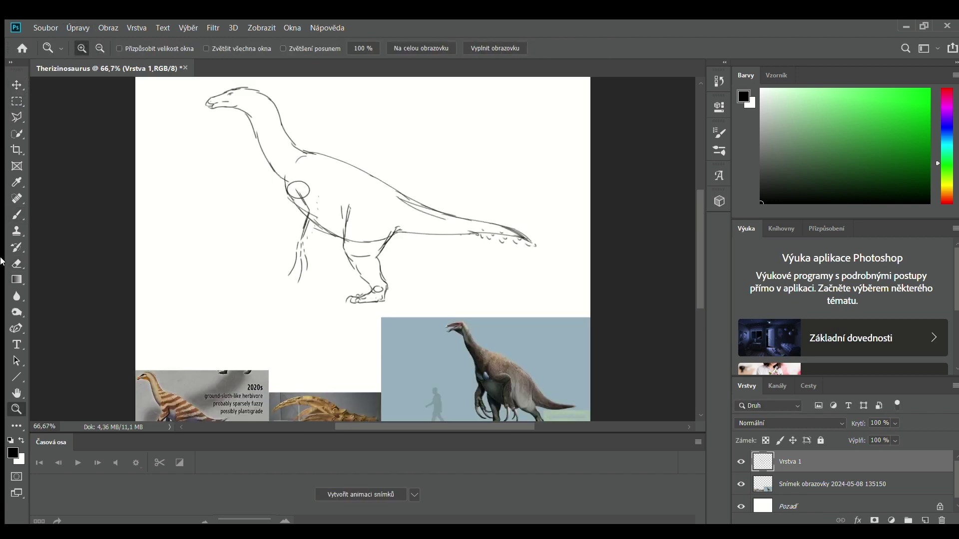
{"action": "key", "text": "b"}
{"action": "scroll", "coordinate": [323, 240], "scroll_direction": "down", "scroll_amount": 1}
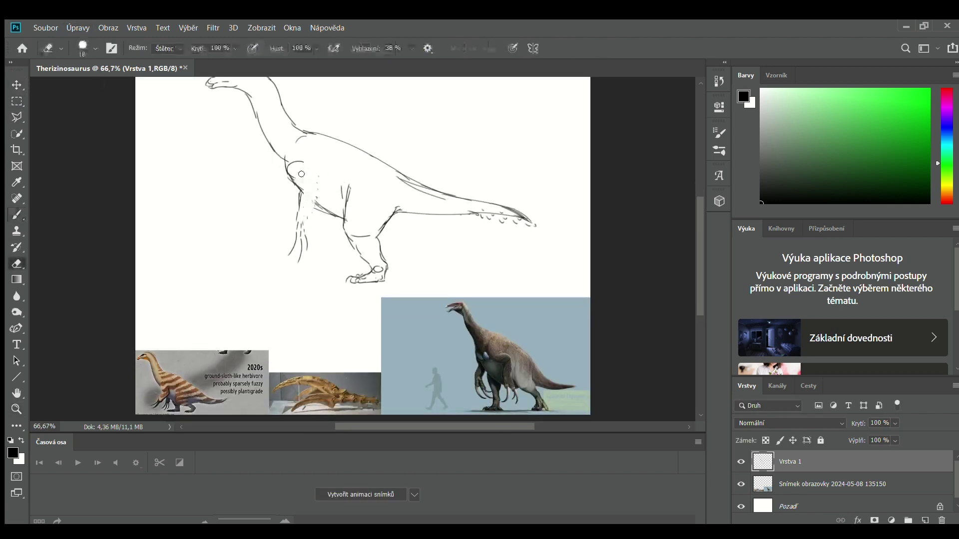
{"action": "key", "text": "b"}
{"action": "scroll", "coordinate": [318, 214], "scroll_direction": "down", "scroll_amount": 1}
{"action": "key", "text": "b"}
{"action": "scroll", "coordinate": [346, 200], "scroll_direction": "up", "scroll_amount": 1}
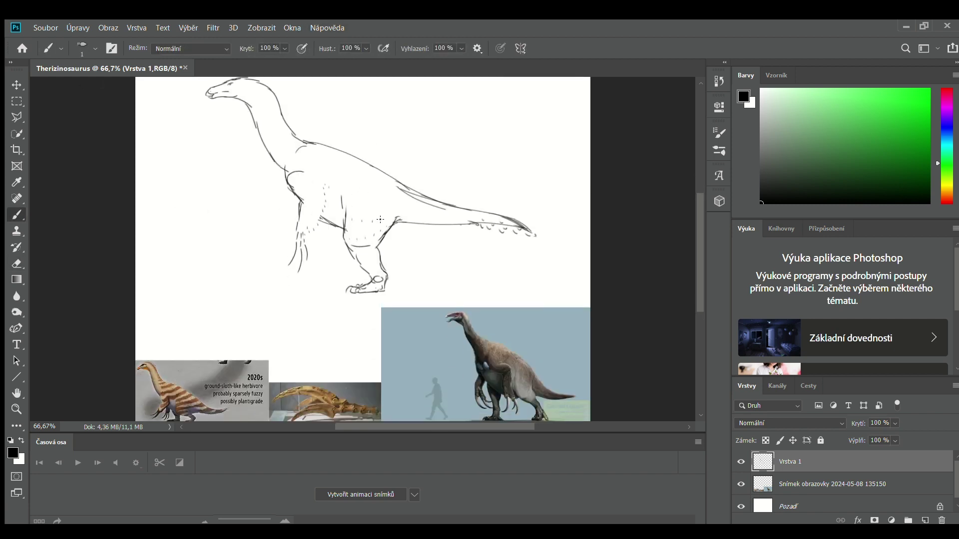
Marquee-select the rear leg and adjust it with a free transform.
{"action": "key", "text": "m"}
{"action": "key", "text": "ctrl+plus"}
{"action": "mouse_move", "coordinate": [289, 178]}
{"action": "left_mouse_down"}
{"action": "mouse_move", "coordinate": [381, 338]}
{"action": "mouse_move", "coordinate": [335, 328]}
{"action": "left_mouse_up"}
{"action": "key", "text": "ctrl+t"}
{"action": "key", "text": "Return"}
{"action": "key", "text": "z"}
{"action": "left_click", "coordinate": [349, 287], "text": "alt"}
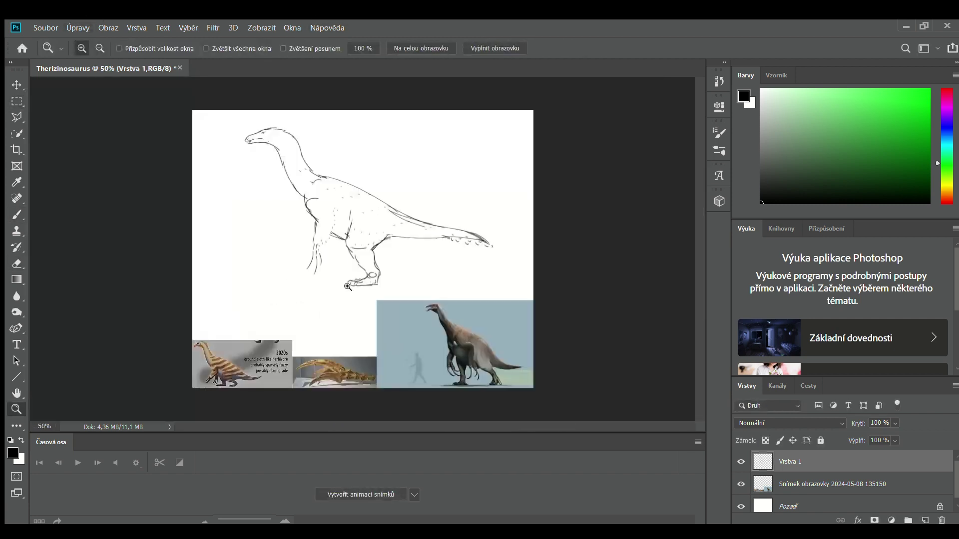
{"action": "key", "text": "ctrl+plus"}
{"action": "key", "text": "e"}
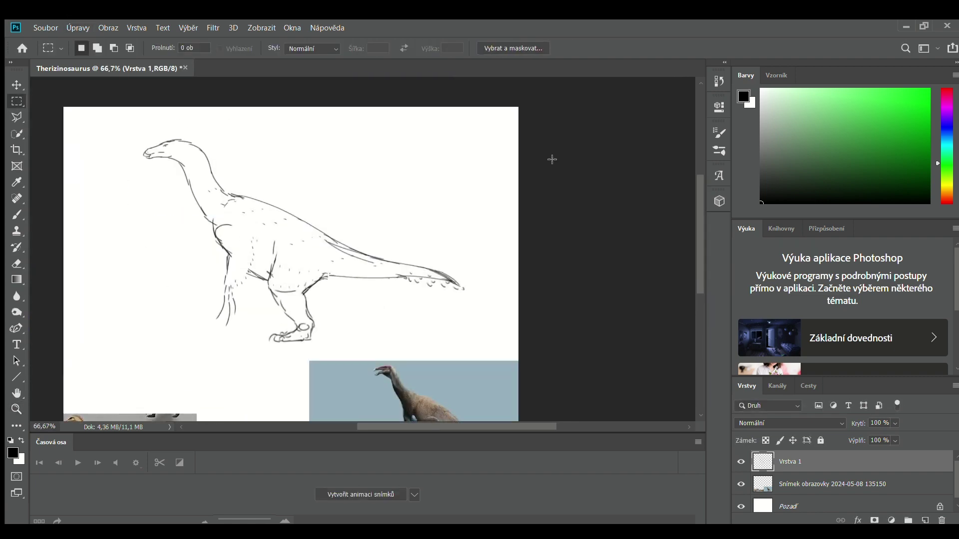
{"action": "scroll", "coordinate": [343, 190], "scroll_direction": "down", "scroll_amount": 1}
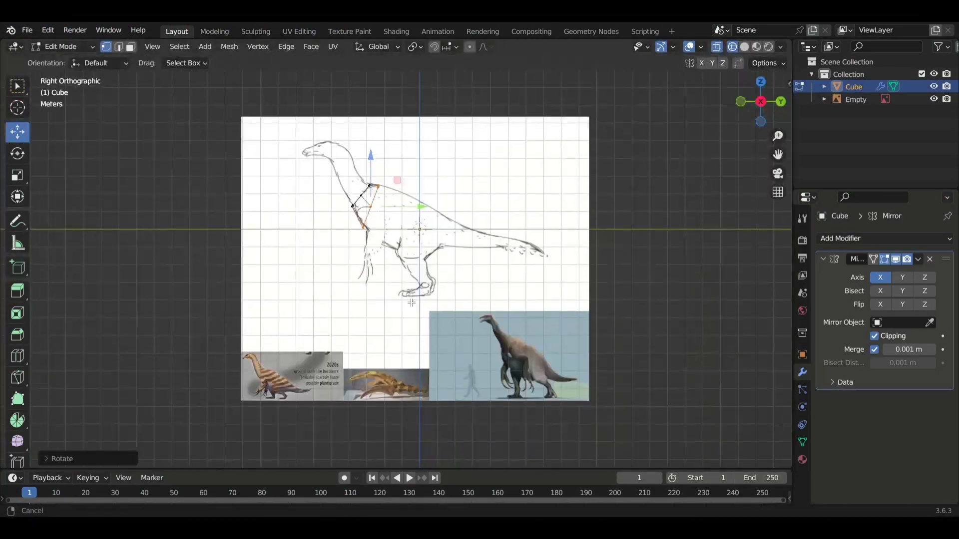
Grab the selected torso vertices and the ones near the tail to trace the sketch.
{"action": "key", "text": "g"}
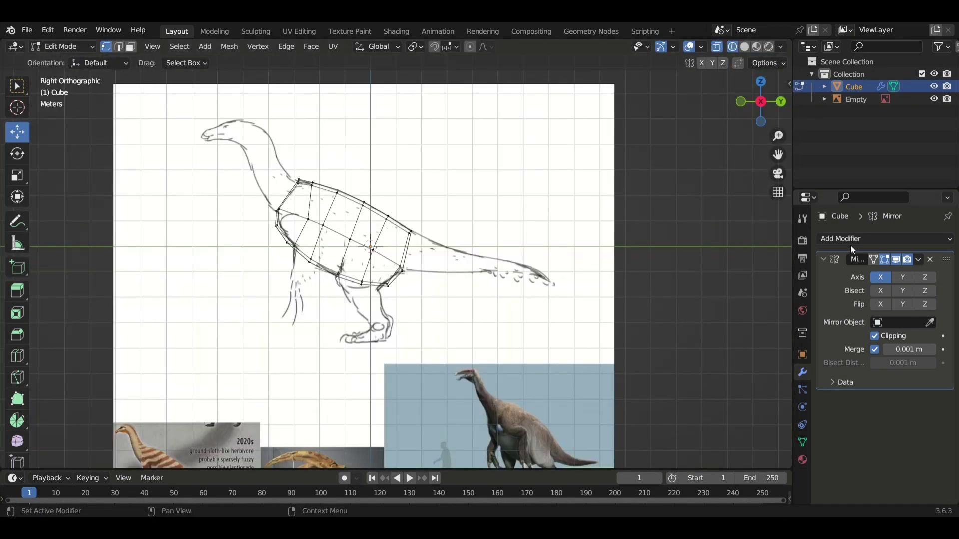
{"action": "scroll", "coordinate": [501, 285], "scroll_direction": "up", "scroll_amount": 3}
{"action": "key", "text": "g"}
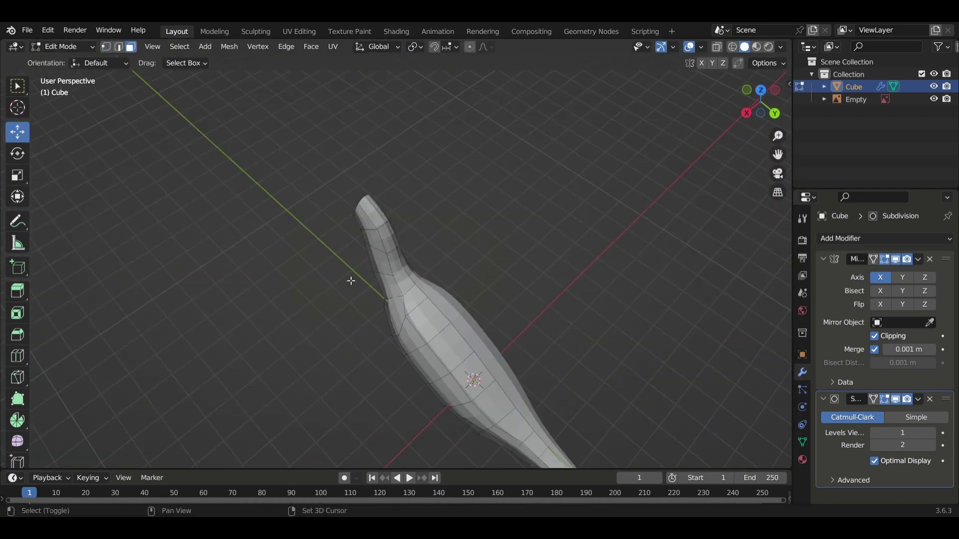
Inspect the mesh in 3D, then slide the lower-body vertices along X to shape the hips.
{"action": "middle_click_drag", "start_coordinate": [351, 281], "coordinate": [411, 335]}
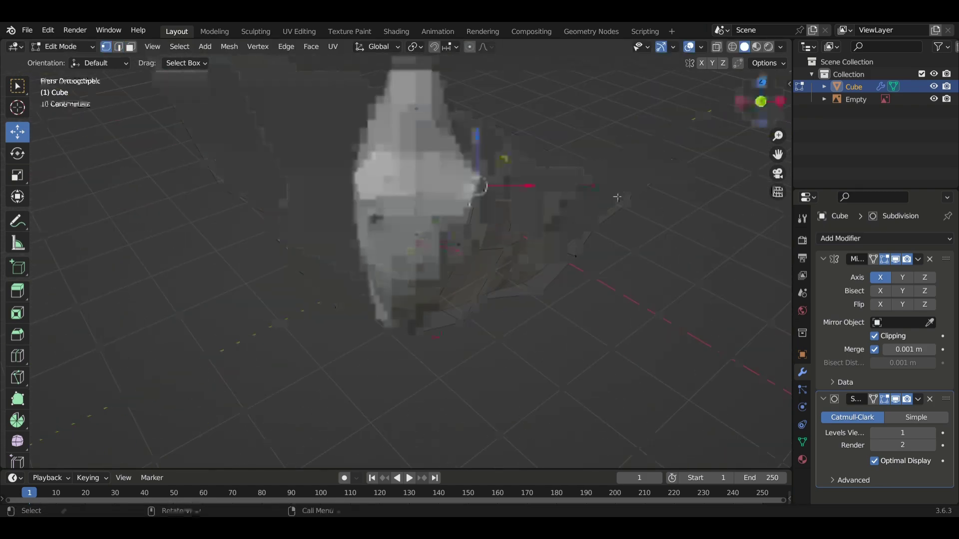
{"action": "middle_click_drag", "start_coordinate": [618, 196], "coordinate": [358, 300]}
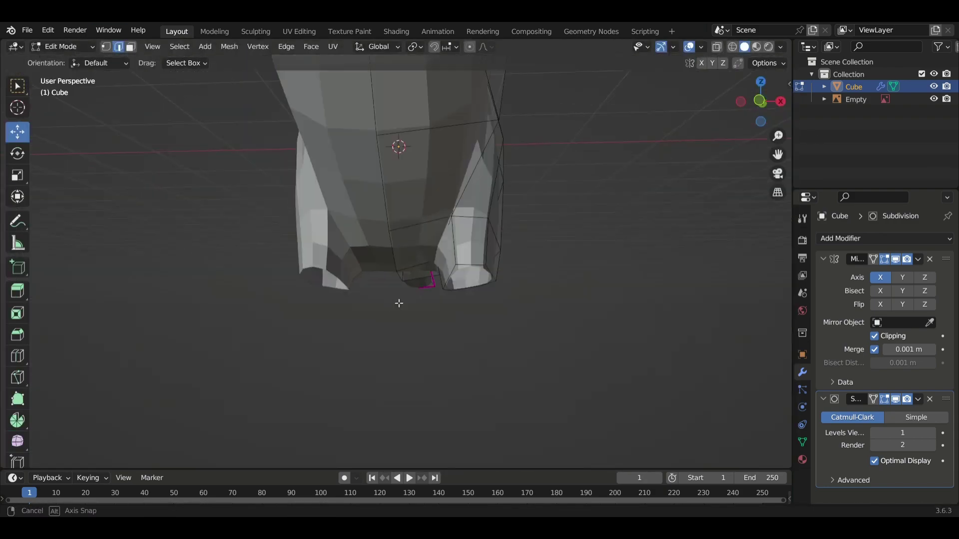
{"action": "left_click_drag", "start_coordinate": [502, 230], "coordinate": [492, 232]}
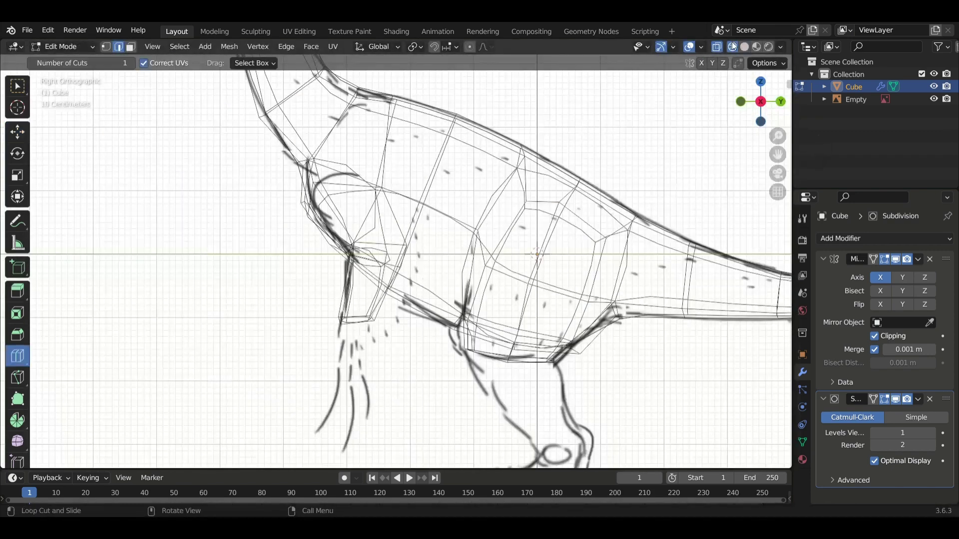
{"action": "left_click", "coordinate": [732, 46]}
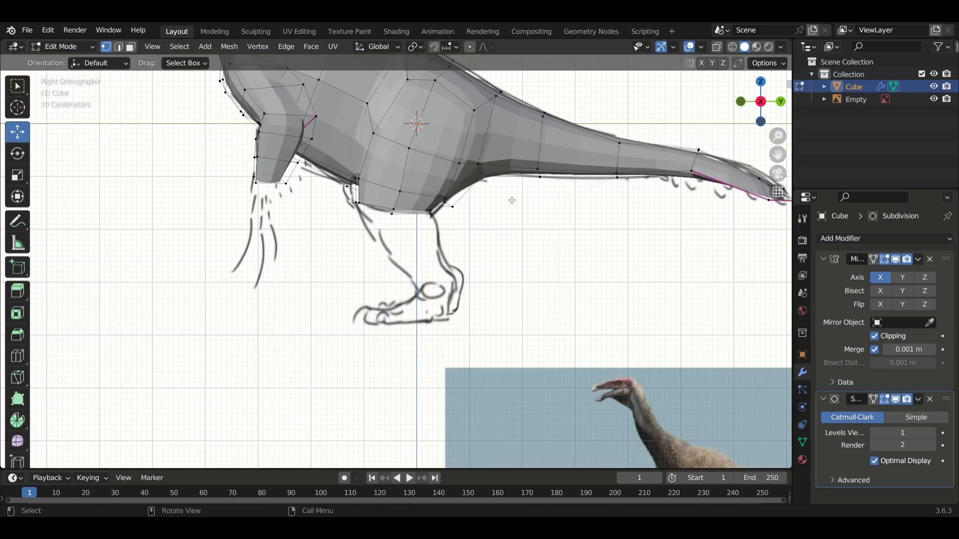
Switch to edge select mode and view the mesh from the front.
{"action": "key", "text": "2"}
{"action": "middle_click_drag", "start_coordinate": [452, 231], "coordinate": [562, 154]}
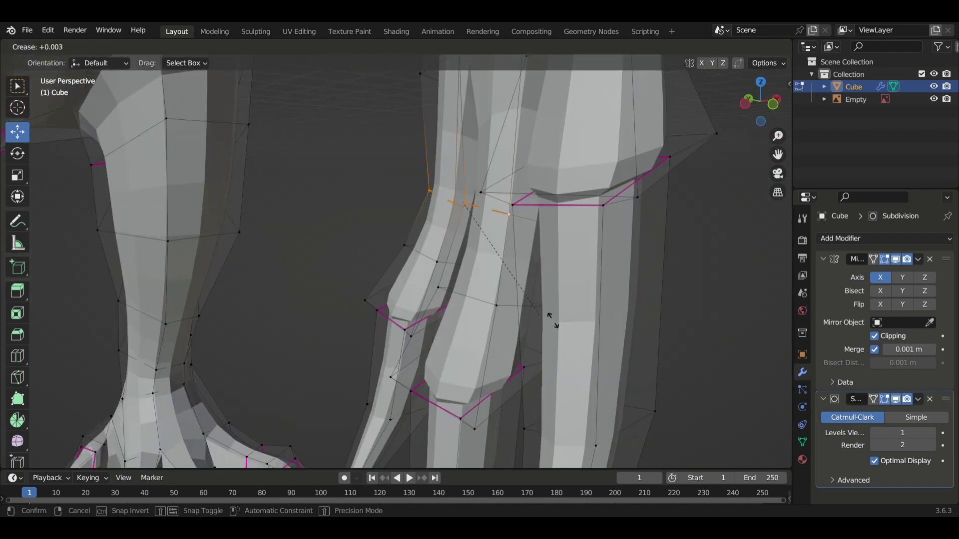
Finish creasing the leg edges and inspect the dinosaur from the side and in perspective.
{"action": "left_click", "coordinate": [552, 320]}
{"action": "middle_click_drag", "start_coordinate": [552, 320], "coordinate": [536, 343]}
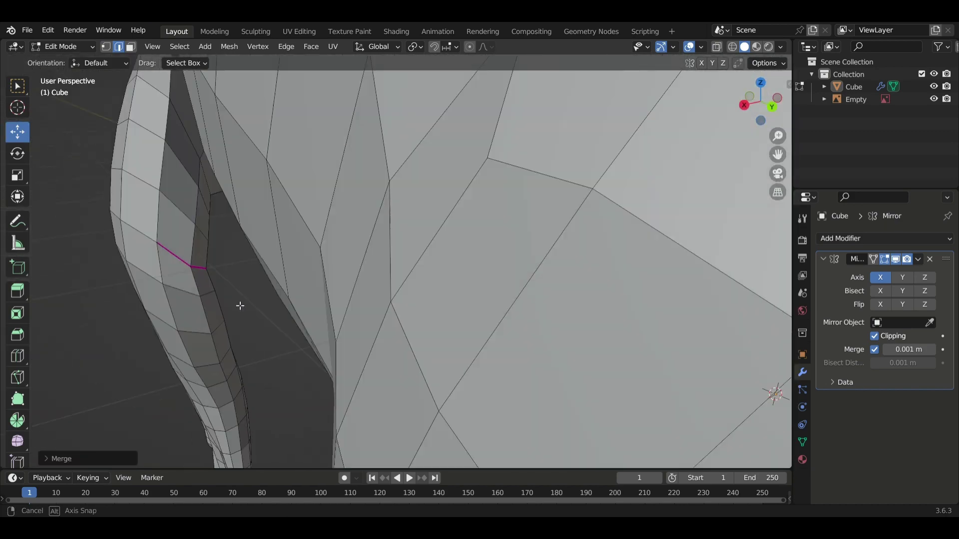
{"action": "scroll", "coordinate": [240, 306], "scroll_direction": "down", "scroll_amount": 5}
{"action": "scroll", "coordinate": [651, 263], "scroll_direction": "down", "scroll_amount": 5}
{"action": "scroll", "coordinate": [651, 263], "scroll_direction": "down", "scroll_amount": 4}
{"action": "key", "text": "KP_3"}
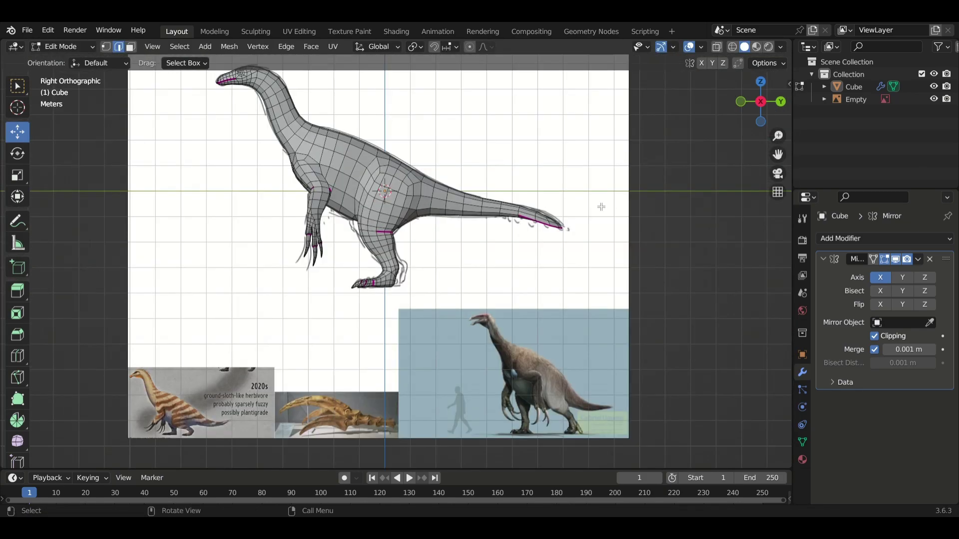
{"action": "mouse_move", "coordinate": [602, 208]}
{"action": "middle_mouse_down"}
{"action": "mouse_move", "coordinate": [372, 387]}
{"action": "mouse_move", "coordinate": [393, 277]}
{"action": "middle_mouse_up"}
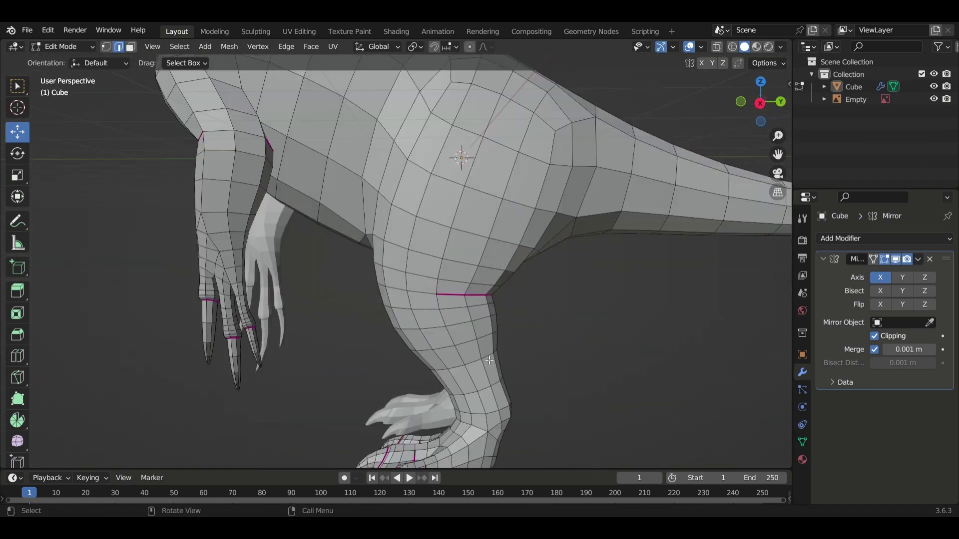
{"action": "scroll", "coordinate": [393, 277], "scroll_direction": "up", "scroll_amount": 5}
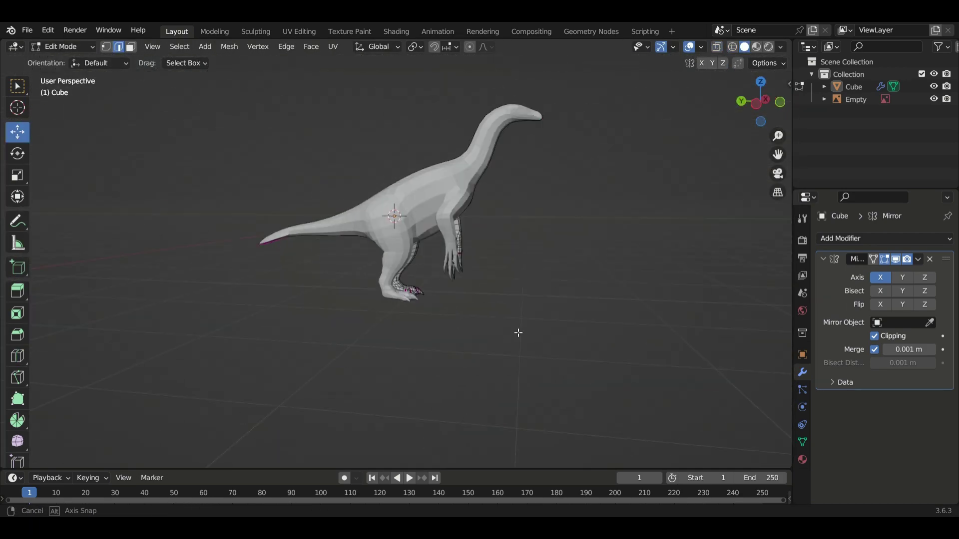
{"action": "middle_click_drag", "start_coordinate": [516, 331], "coordinate": [484, 322]}
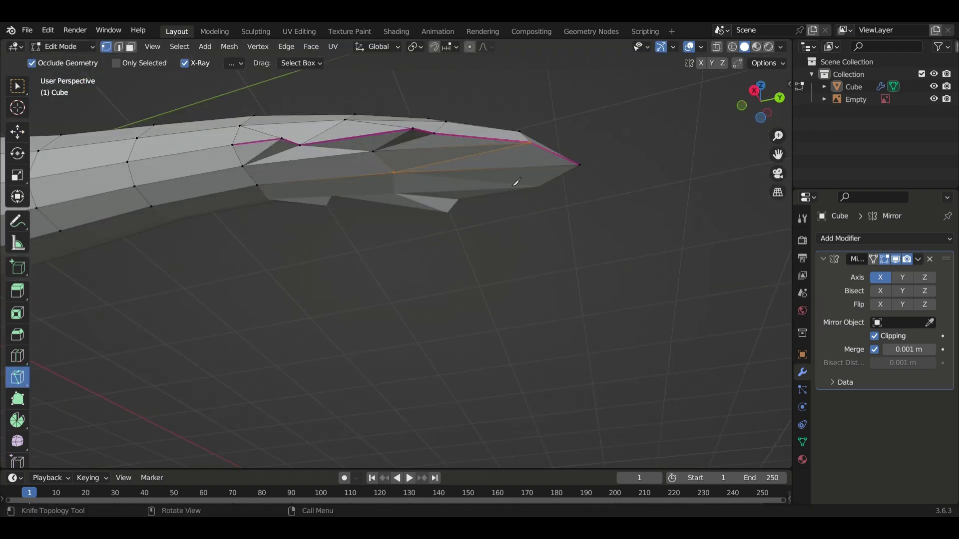
Inspect the reshaped tail tip and its underside cut from several angles.
{"action": "middle_click_drag", "start_coordinate": [237, 122], "coordinate": [150, 63]}
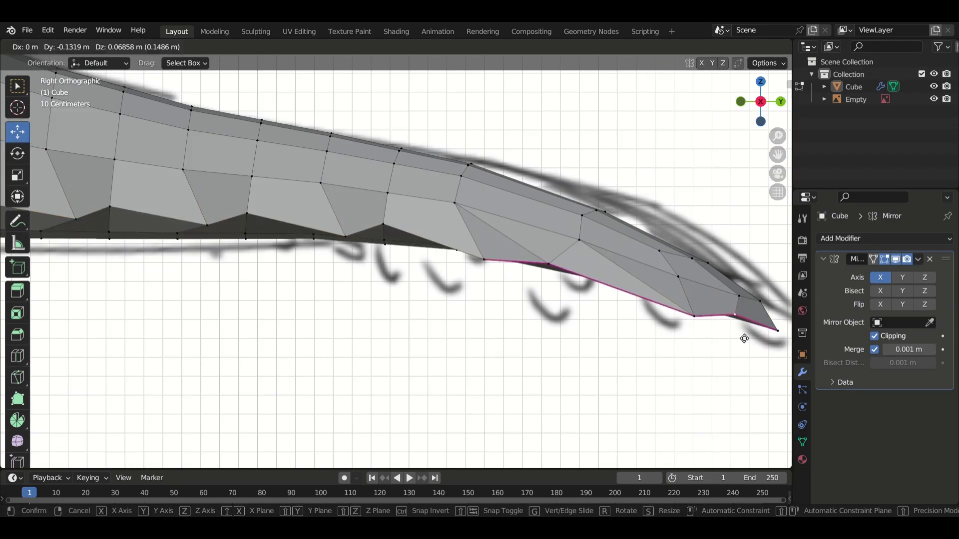
{"action": "middle_click_drag", "start_coordinate": [744, 338], "coordinate": [373, 272]}
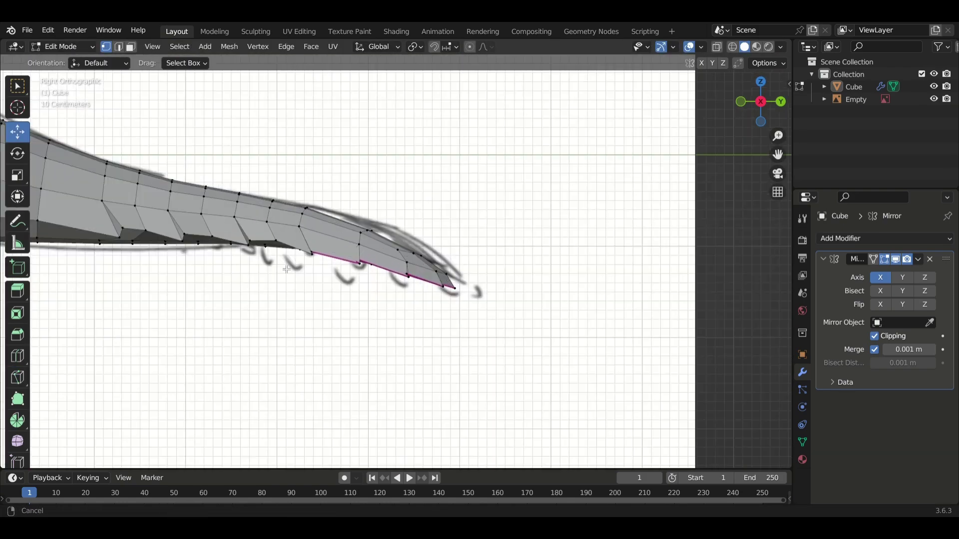
{"action": "middle_click_drag", "start_coordinate": [287, 270], "coordinate": [467, 343], "text": "ctrl"}
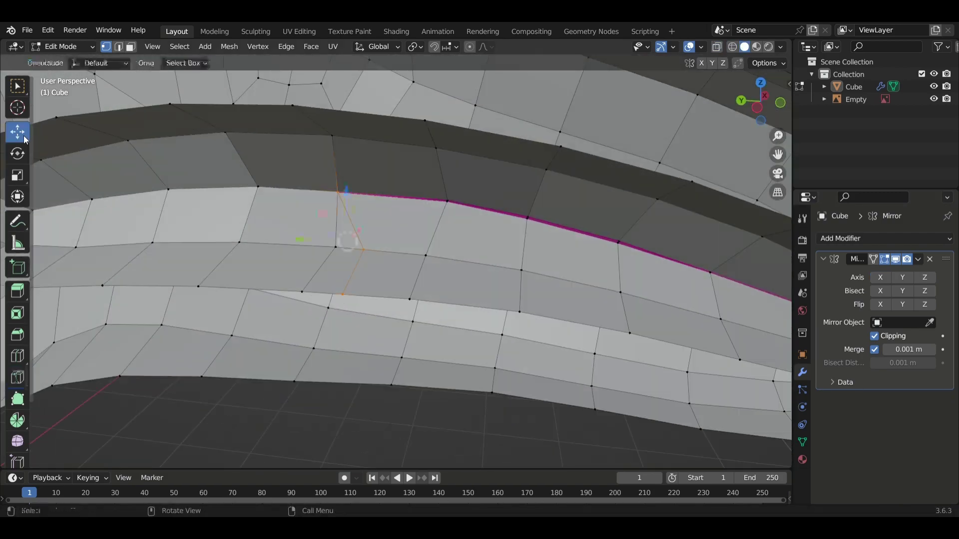
{"action": "mouse_move", "coordinate": [125, 249]}
{"action": "middle_mouse_down"}
{"action": "mouse_move", "coordinate": [196, 348]}
{"action": "mouse_move", "coordinate": [335, 412]}
{"action": "middle_mouse_up"}
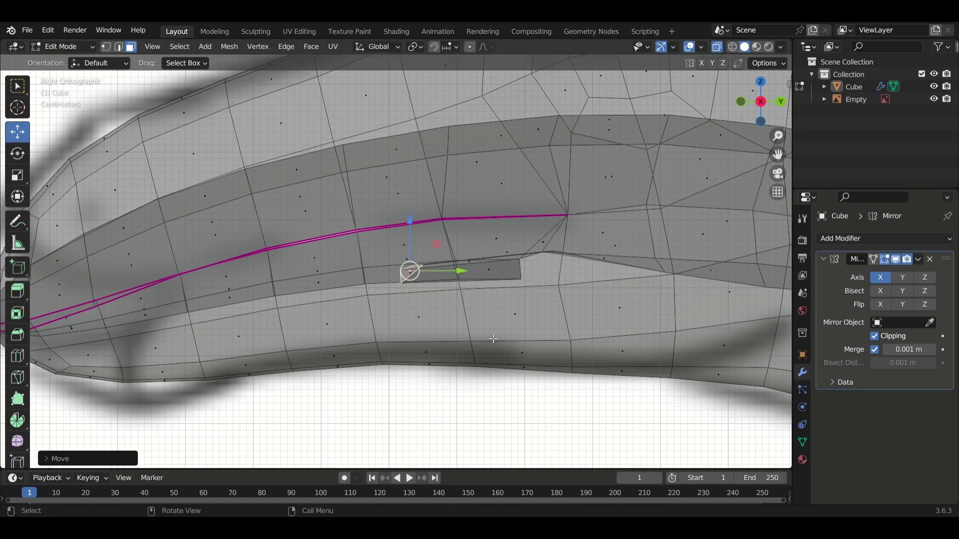
{"action": "middle_click_drag", "start_coordinate": [494, 339], "coordinate": [744, 48]}
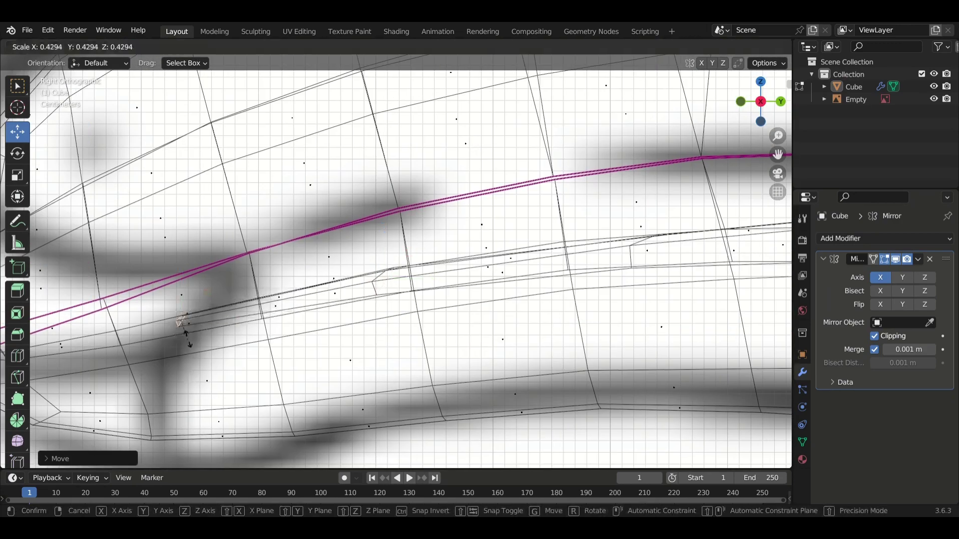
Finish scaling the extruded face and knife-cut a ridge line across the neck.
{"action": "key", "text": "Escape"}
{"action": "middle_click_drag", "start_coordinate": [185, 339], "coordinate": [515, 238]}
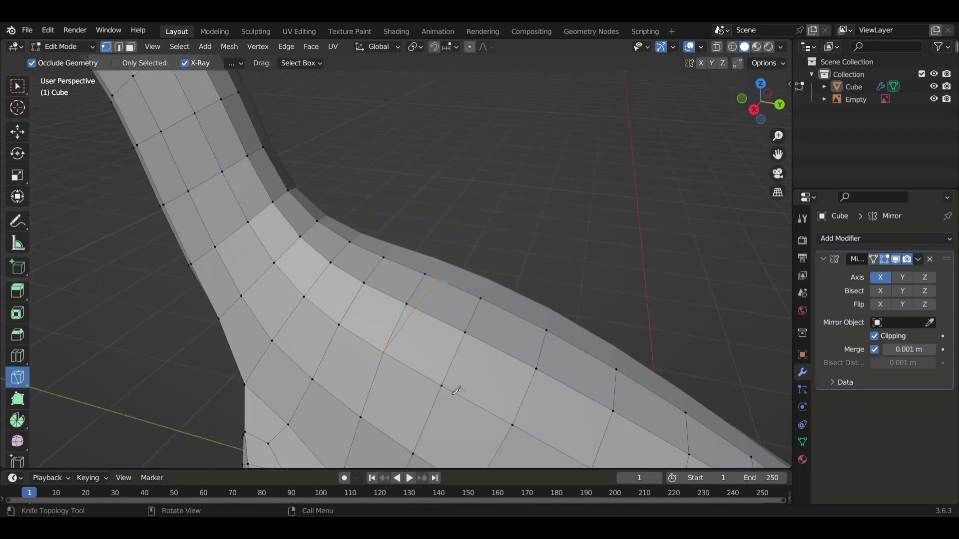
{"action": "key", "text": "Return"}
{"action": "left_click", "coordinate": [754, 110]}
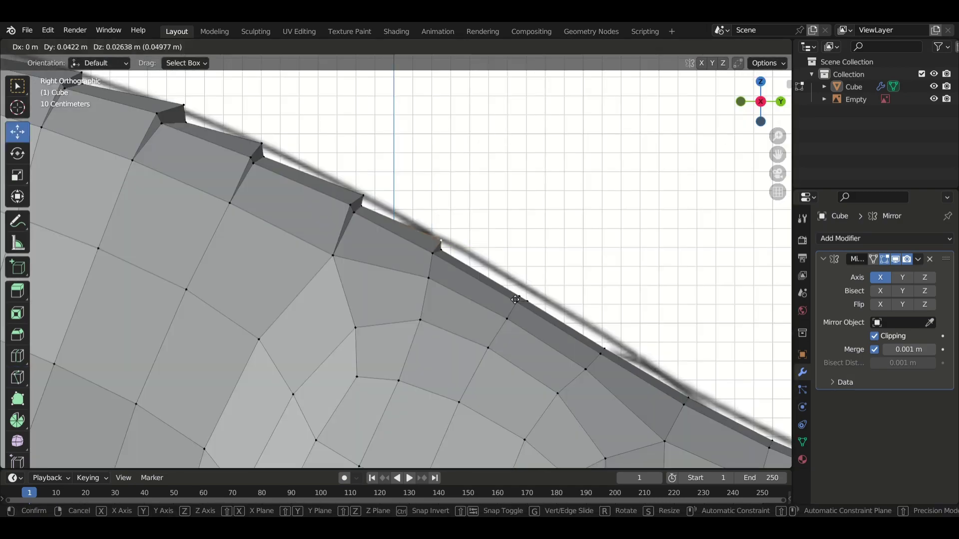
{"action": "middle_click_drag", "start_coordinate": [379, 278], "coordinate": [612, 305]}
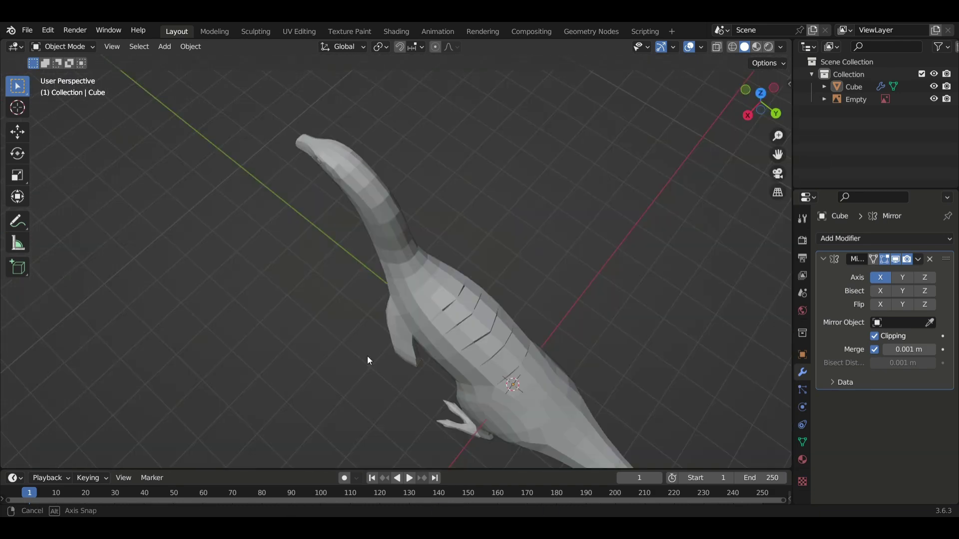
Zoom in on the dinosaur's hips to place the armature bone.
{"action": "scroll", "coordinate": [487, 222], "scroll_direction": "up", "scroll_amount": 2}
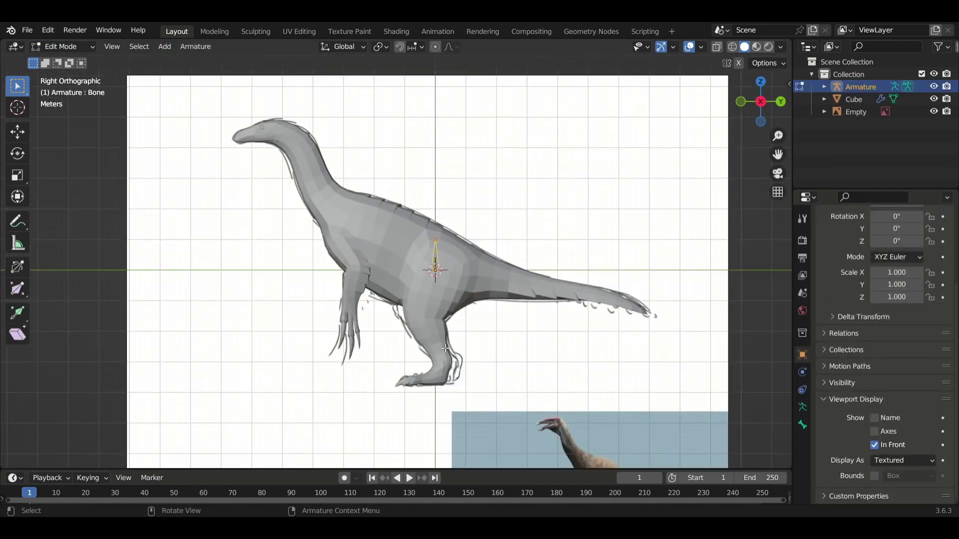